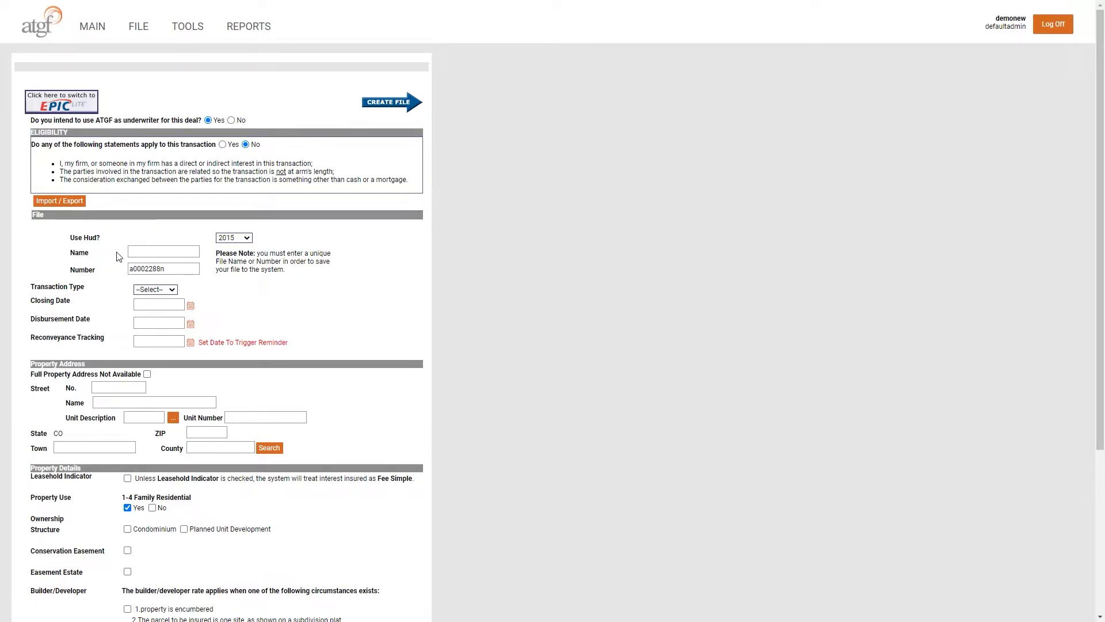
# Step: Enter 2021-Phill-TEST-1 as the file name and paste it into the file number
pyautogui.click(169, 257)
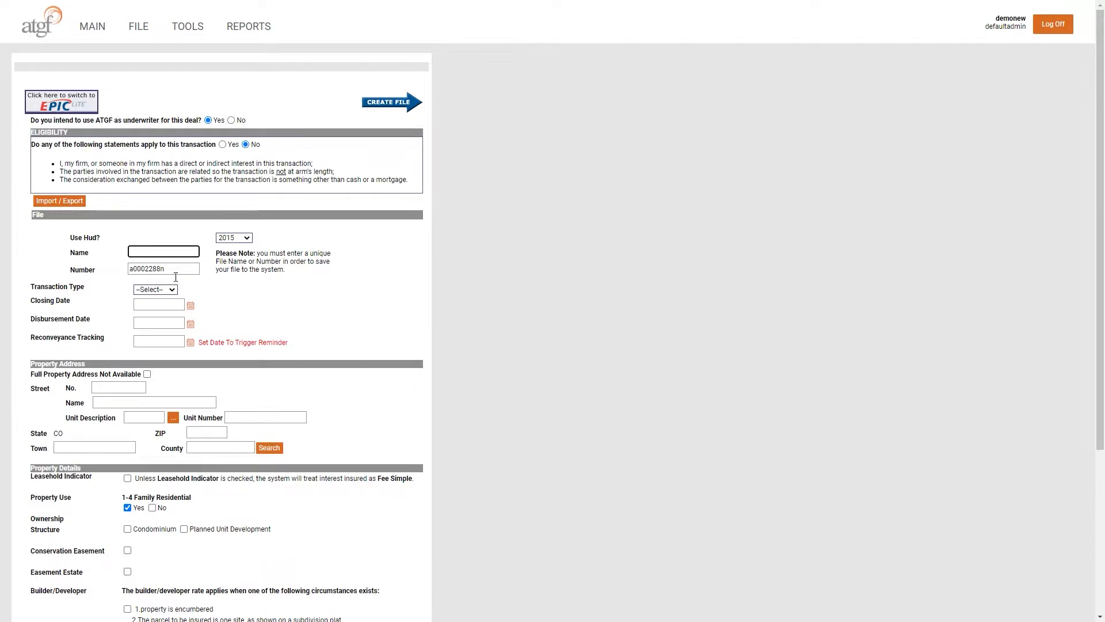
pyautogui.write('2021-Phill-TEST-1')
pyautogui.hotkey('ctrl', 'a')
pyautogui.hotkey('ctrl', 'c')
pyautogui.press('Tab')
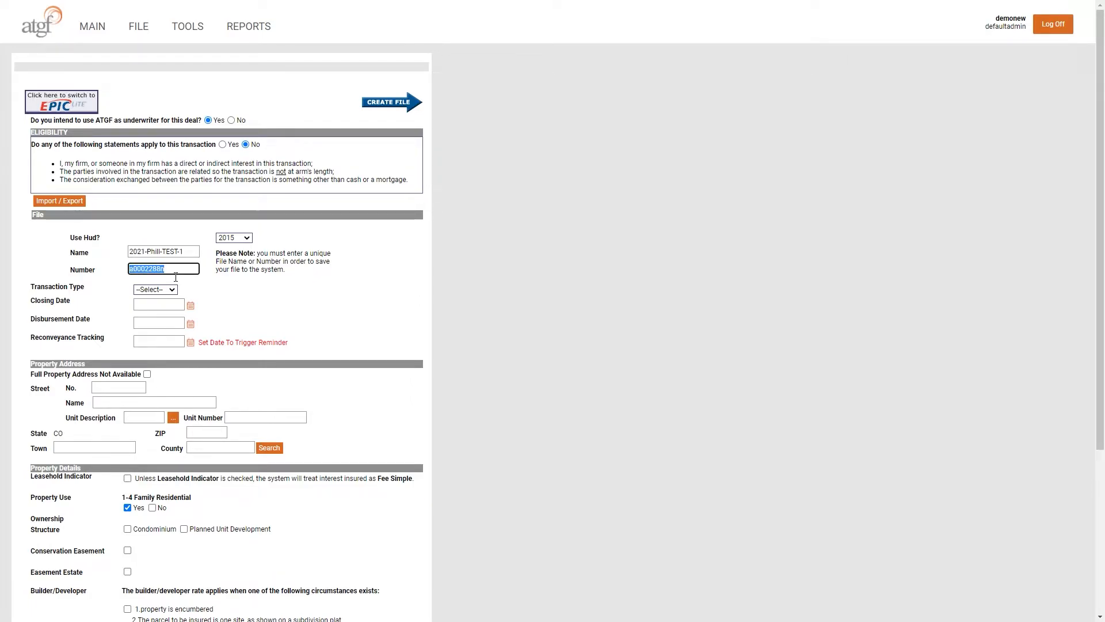
pyautogui.hotkey('ctrl', 'v')
pyautogui.click(175, 294)
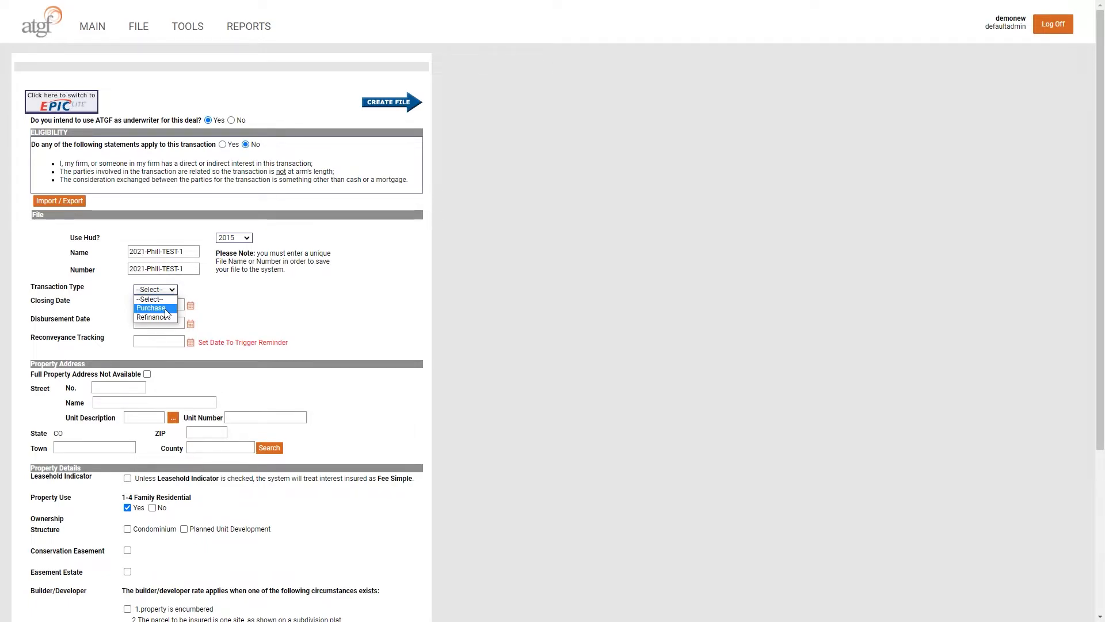
# Step: Choose Purchase as the transaction type and type 9/1/2021 as the closing date
pyautogui.click(166, 309)
pyautogui.click(158, 324)
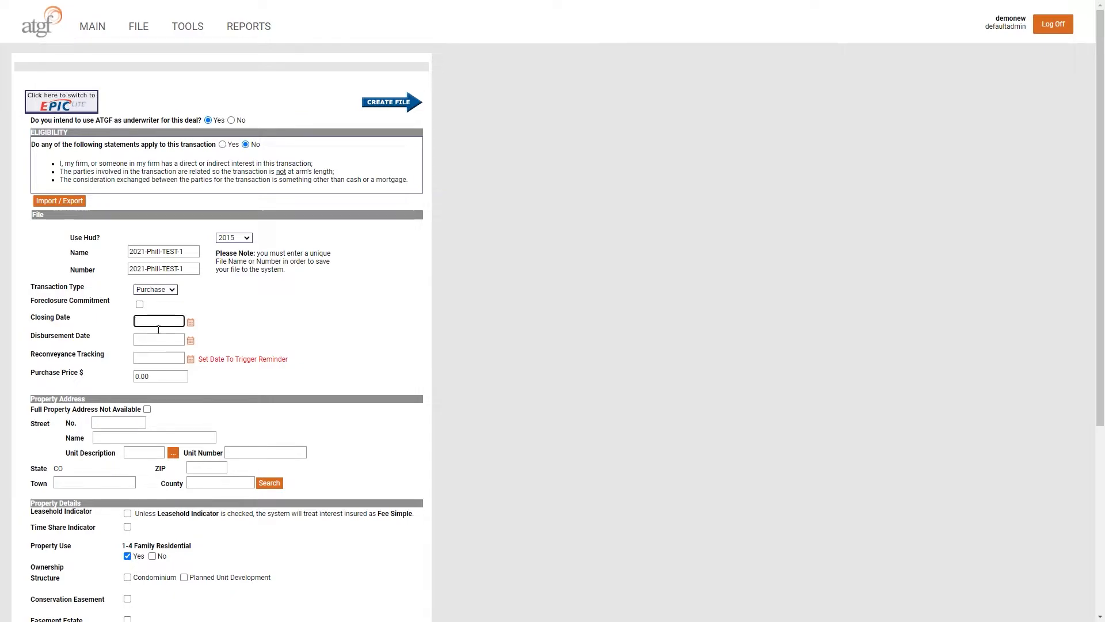
pyautogui.write('9/1/2021')
pyautogui.press('Tab')
# Step: Pick September 1 in the closing-date calendar and carry it into the disbursement date
pyautogui.click(190, 323)
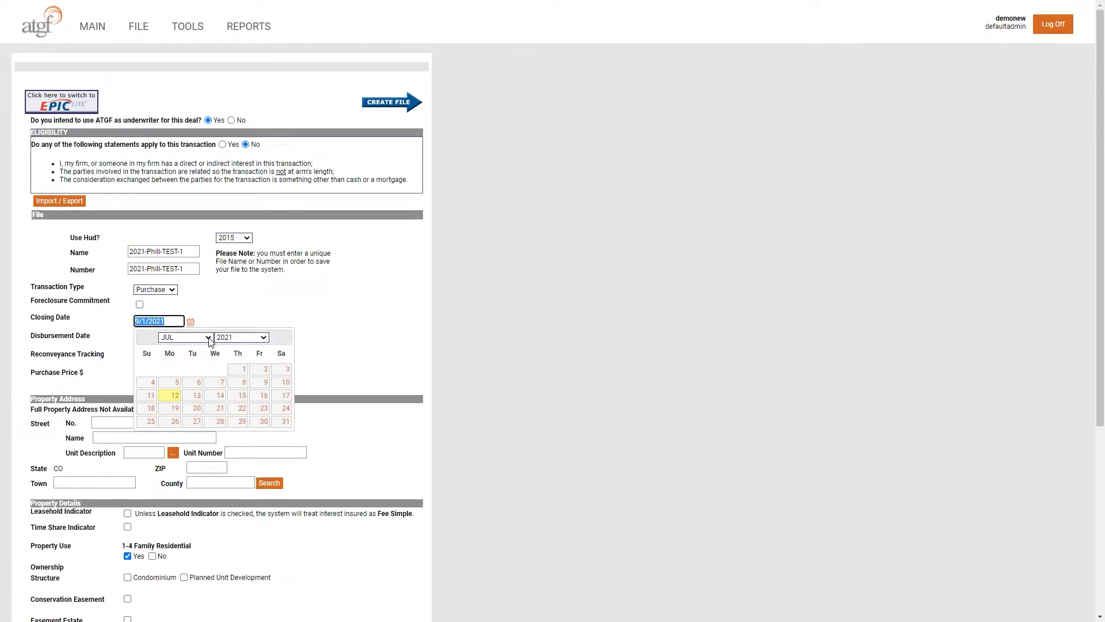
pyautogui.click(185, 338)
pyautogui.click(179, 416)
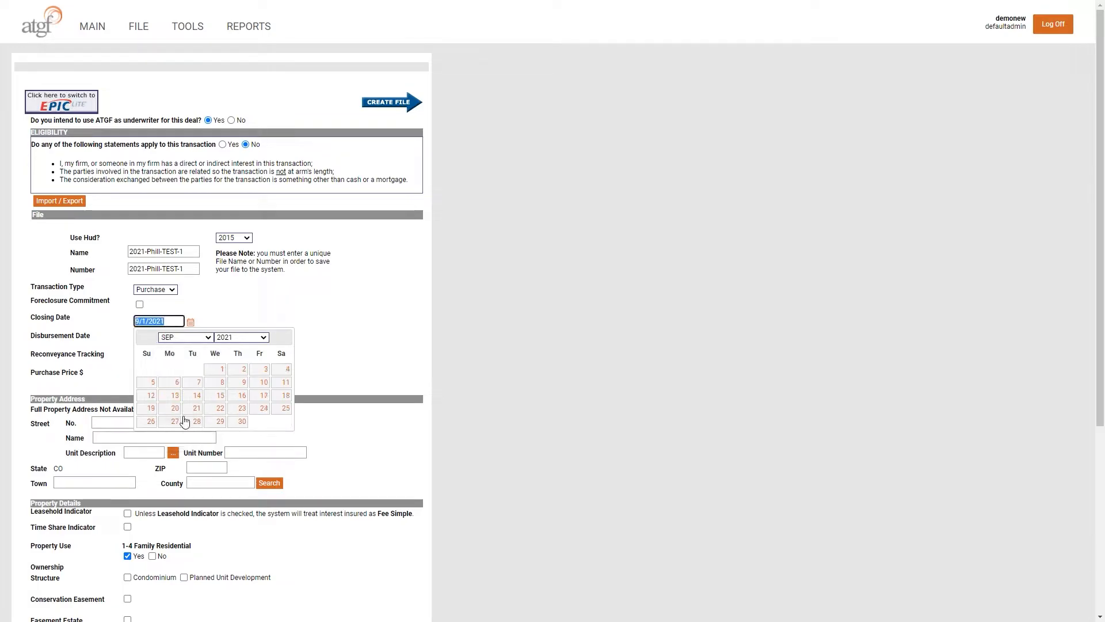
pyautogui.click(223, 372)
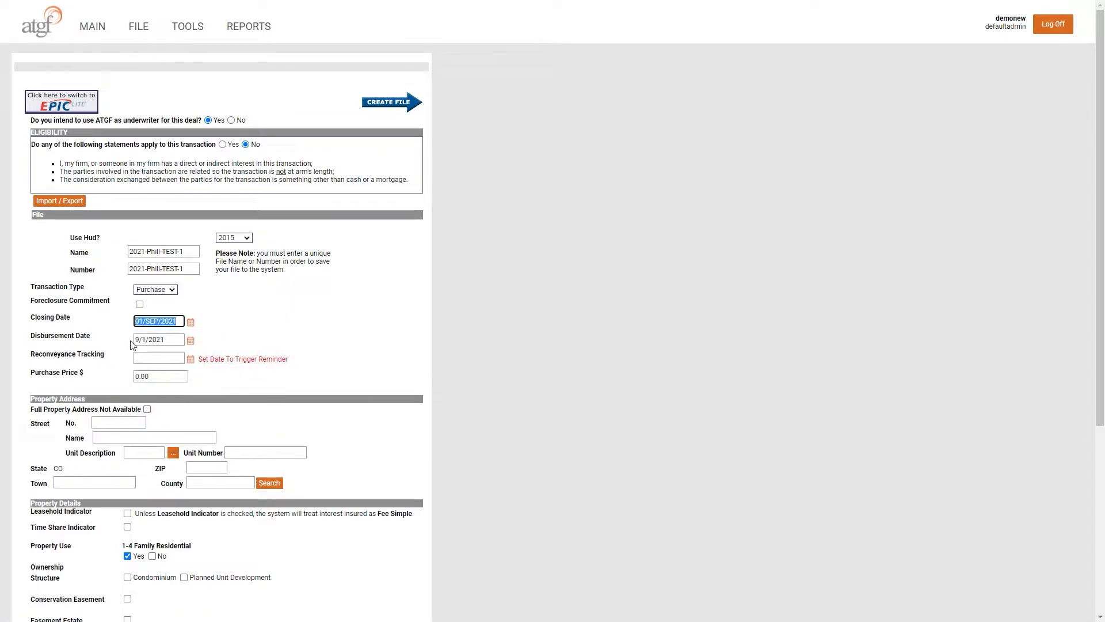
pyautogui.click(174, 345)
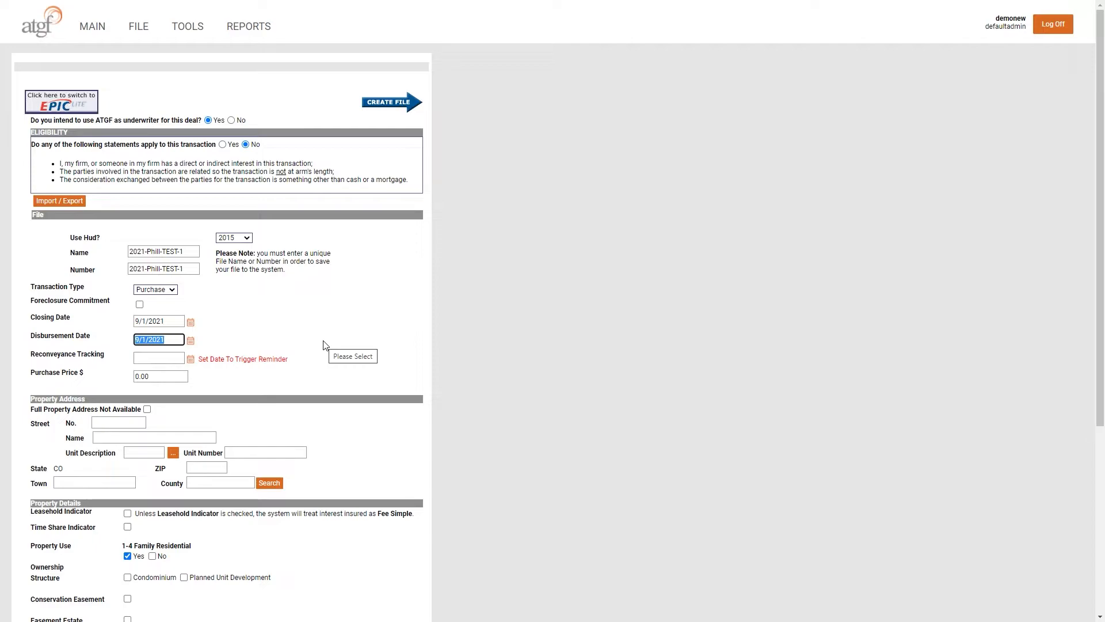
pyautogui.press('Tab')
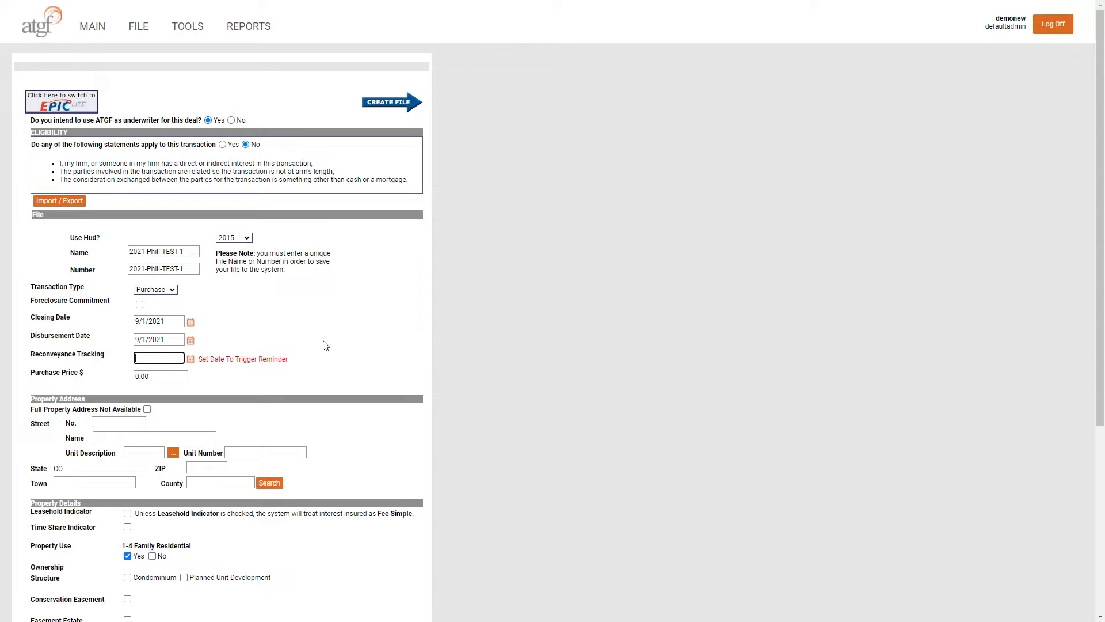
# Step: Enter 450,000 as the purchase price
pyautogui.press('Tab')
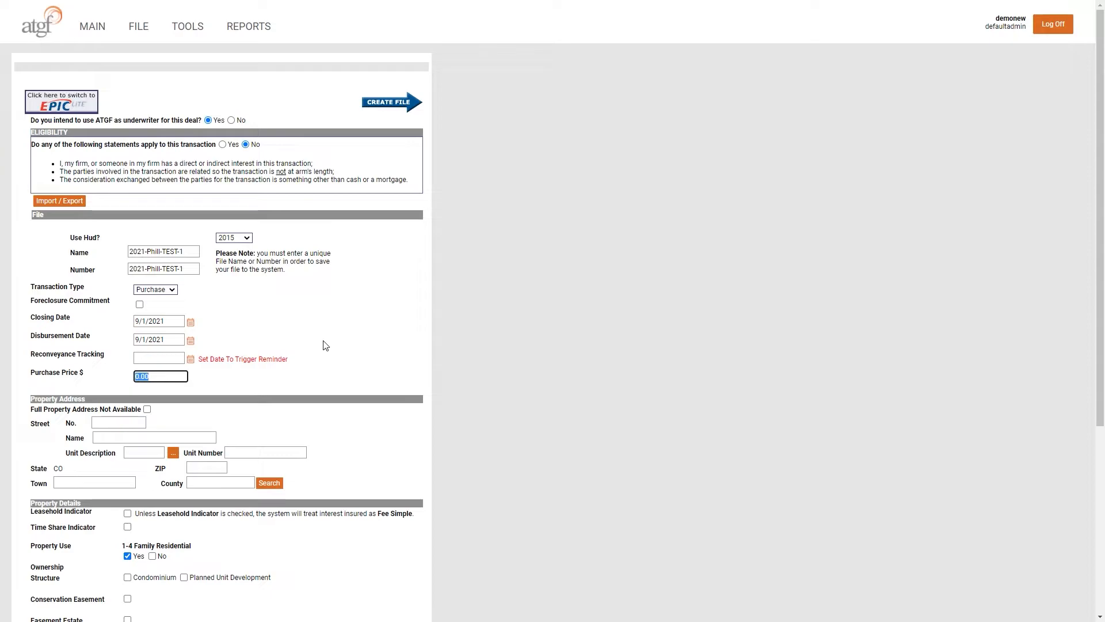
pyautogui.write('450,000')
pyautogui.press('Tab')
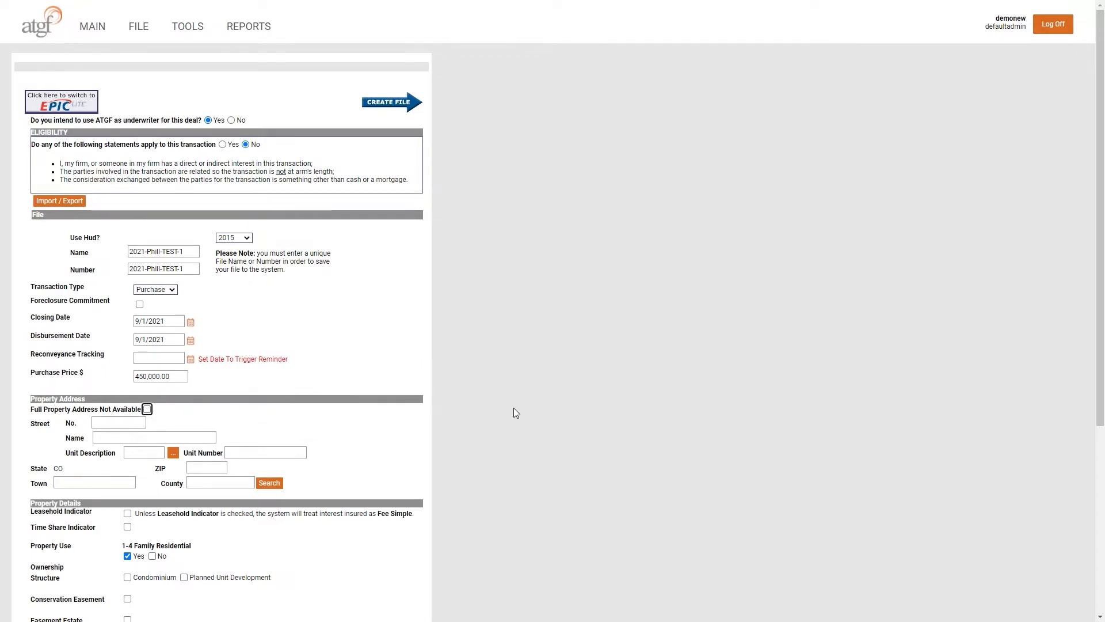
# Step: Try a property description of 'TBFD Firehouse Road', then clear it and restore the full-address option
pyautogui.scroll(-2, 515, 412)
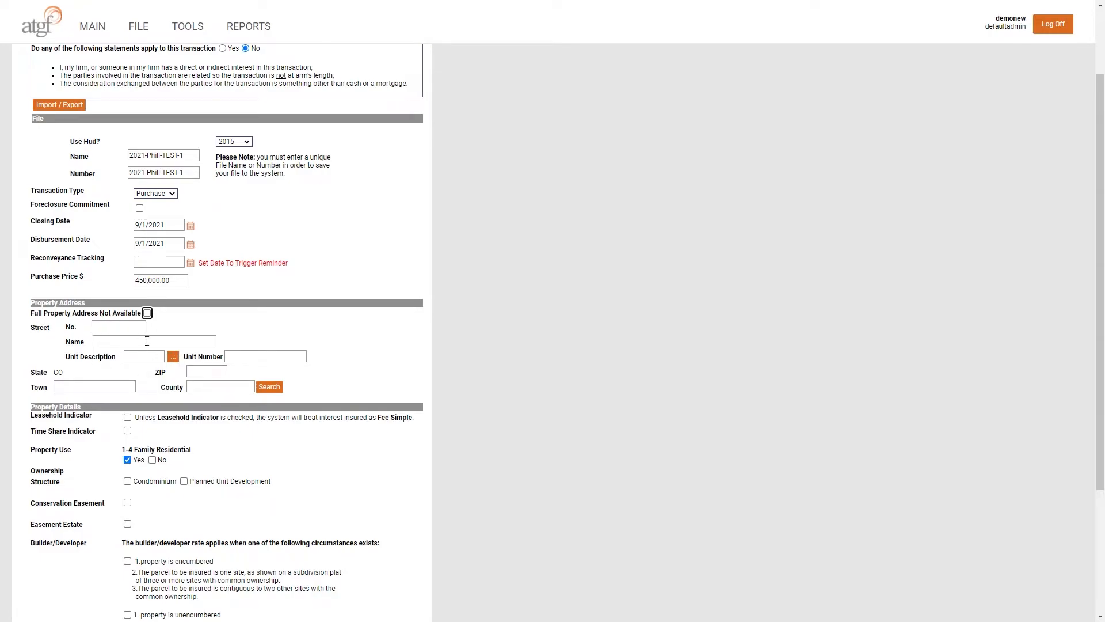
pyautogui.click(147, 313)
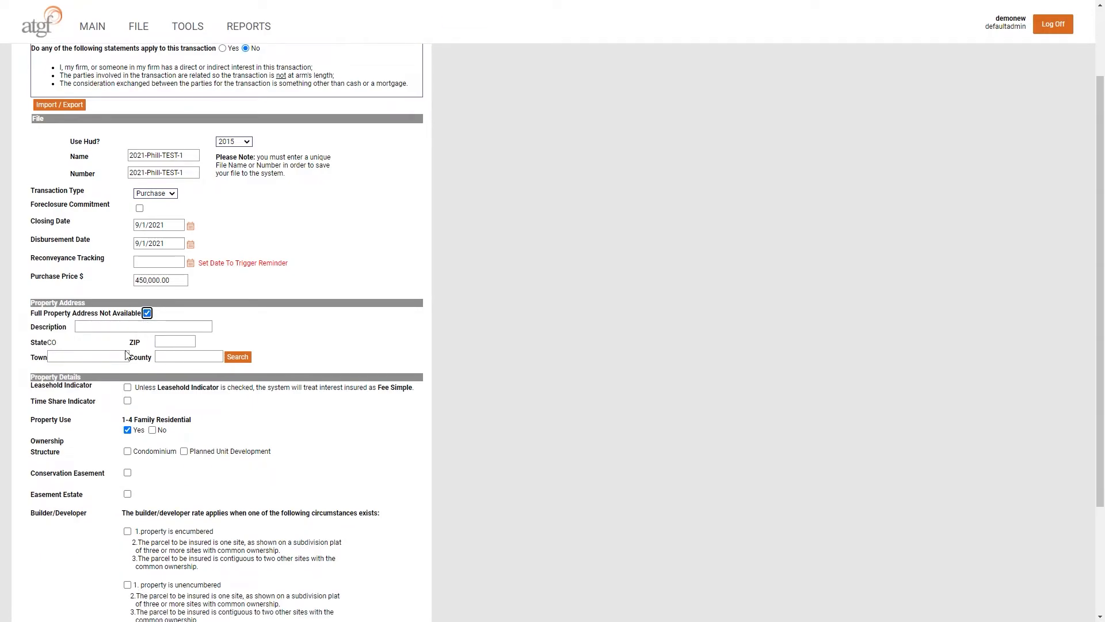
pyautogui.press('Tab')
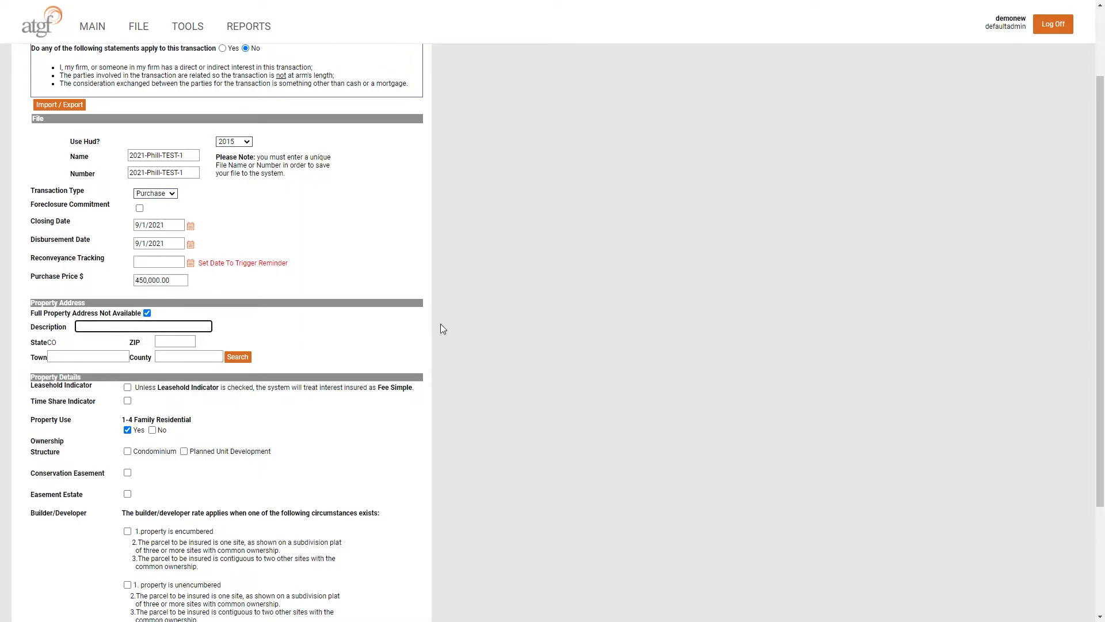
pyautogui.press('Tab')
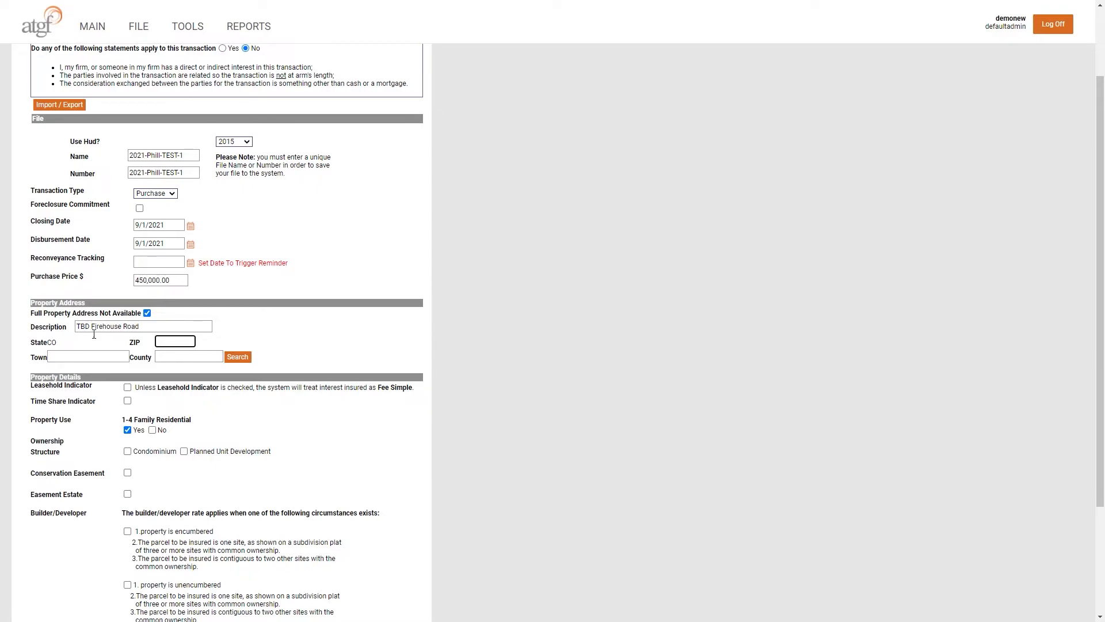
pyautogui.hotkey('shift', 'Tab')
pyautogui.press('BackSpace')
pyautogui.click(147, 312)
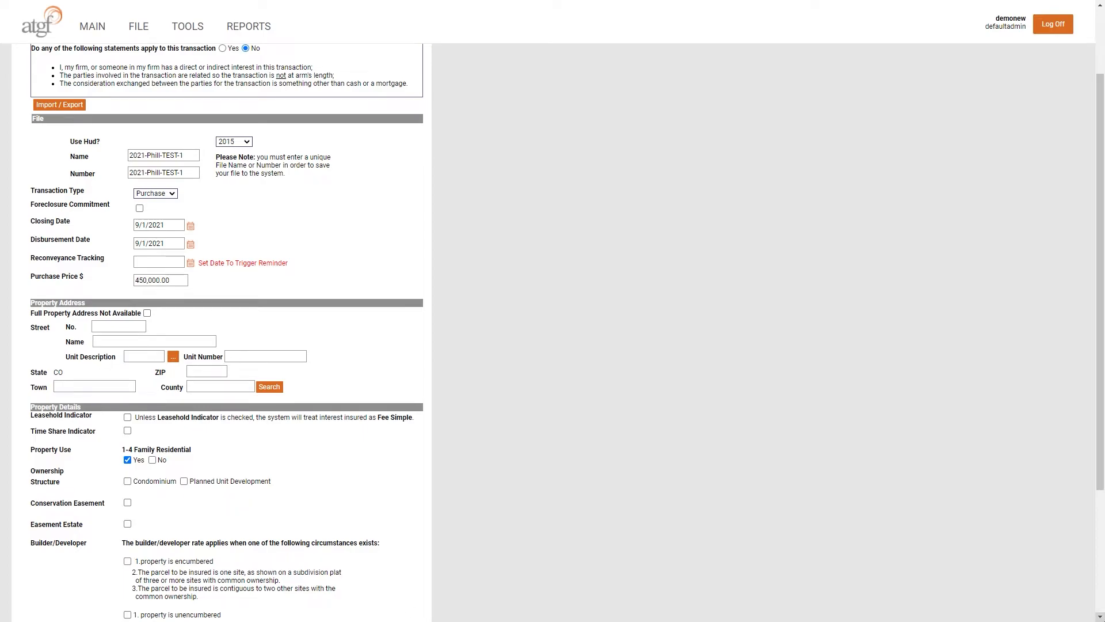
pyautogui.click(114, 327)
pyautogui.press('Tab')
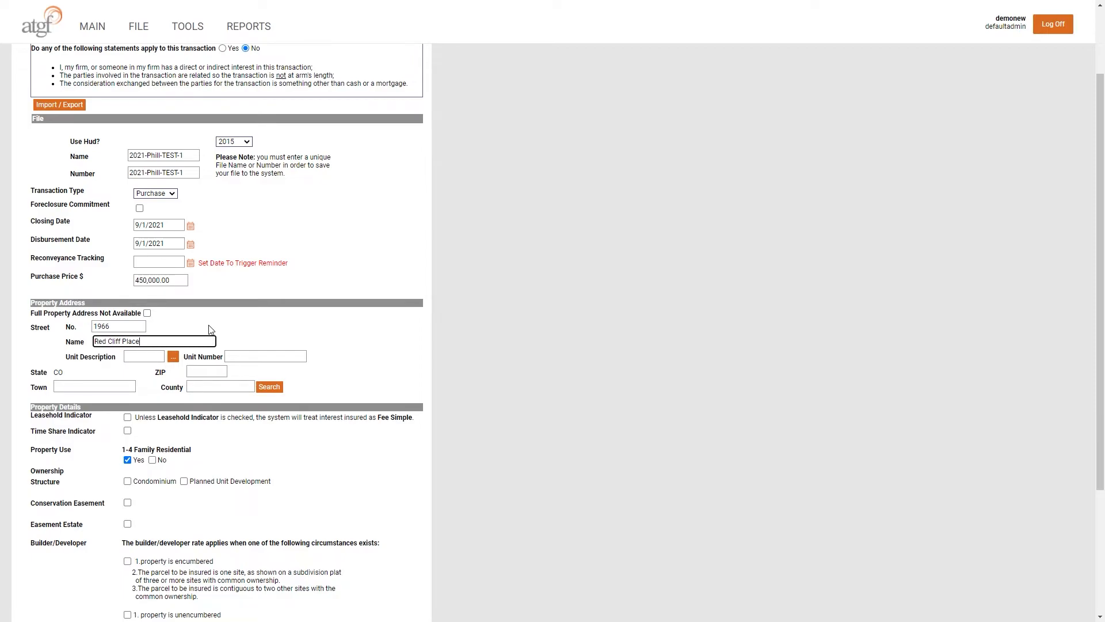
# Step: Set the unit to Suite 130 and ZIP to 80538 so Loveland and LARIMER fill in
pyautogui.click(173, 358)
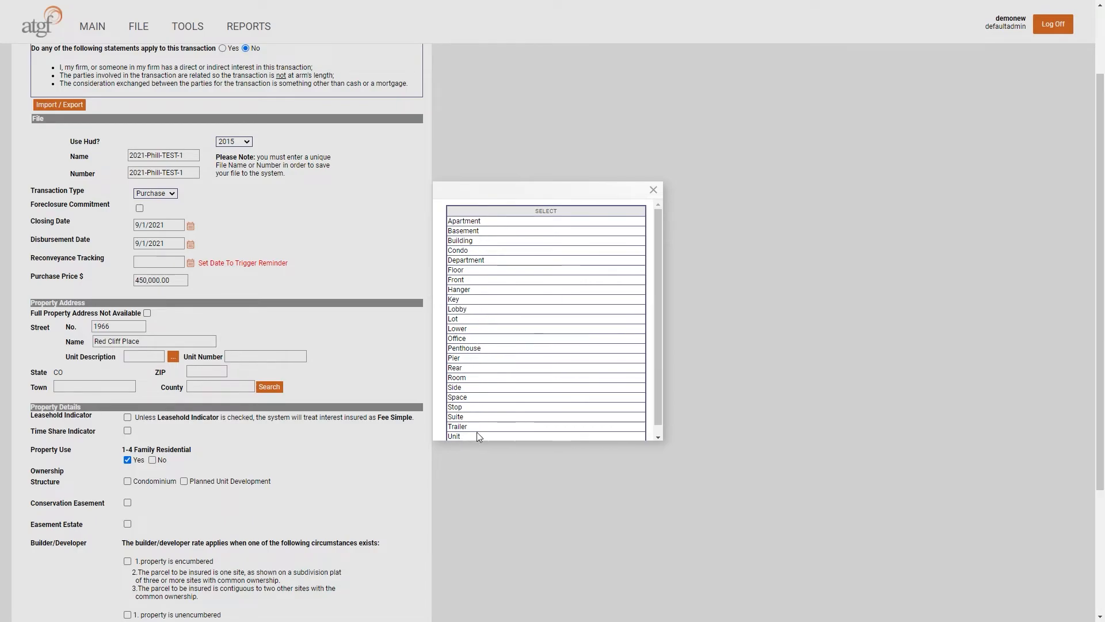
pyautogui.click(480, 417)
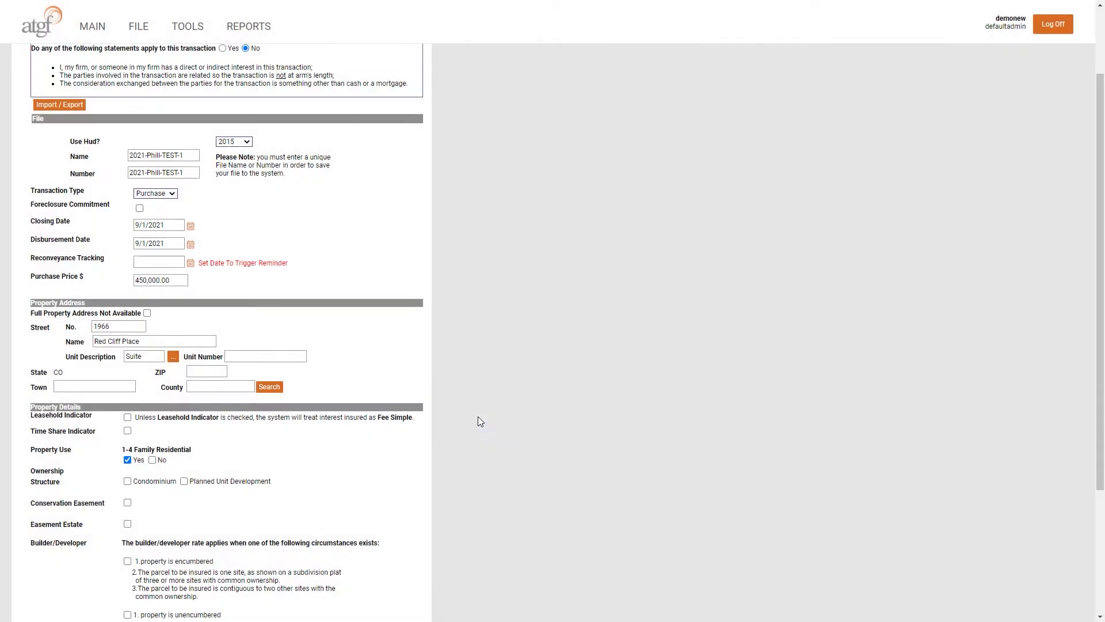
pyautogui.click(244, 357)
pyautogui.write('130')
pyautogui.press('Tab')
pyautogui.write('80538')
pyautogui.press('Tab')
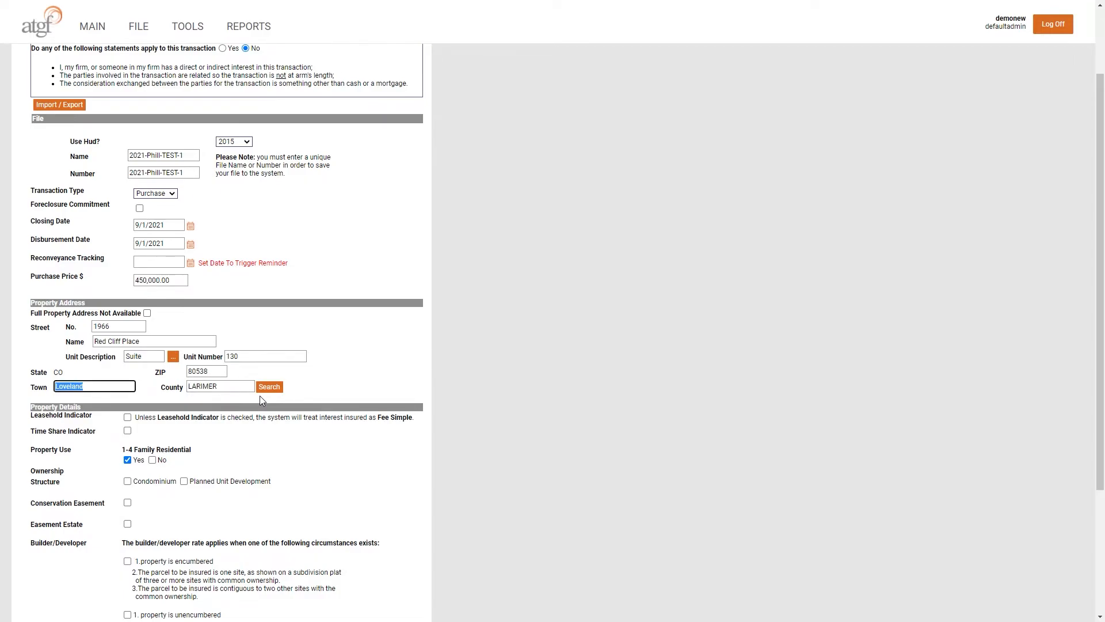
pyautogui.doubleClick(208, 387)
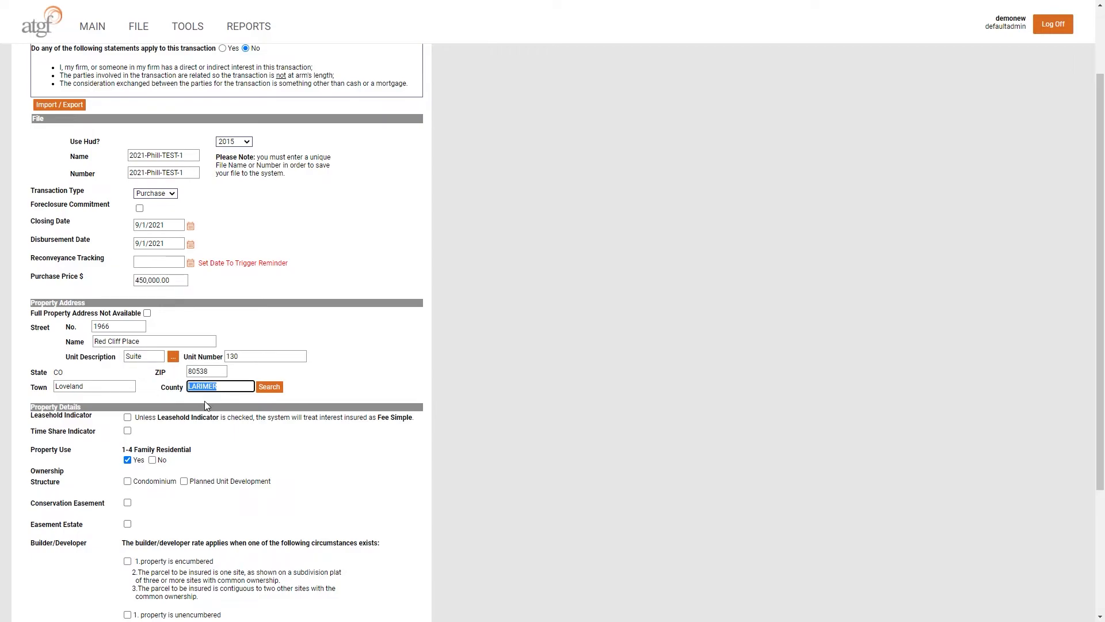
# Step: Choose LARIMER from the county lookup list
pyautogui.press('Tab')
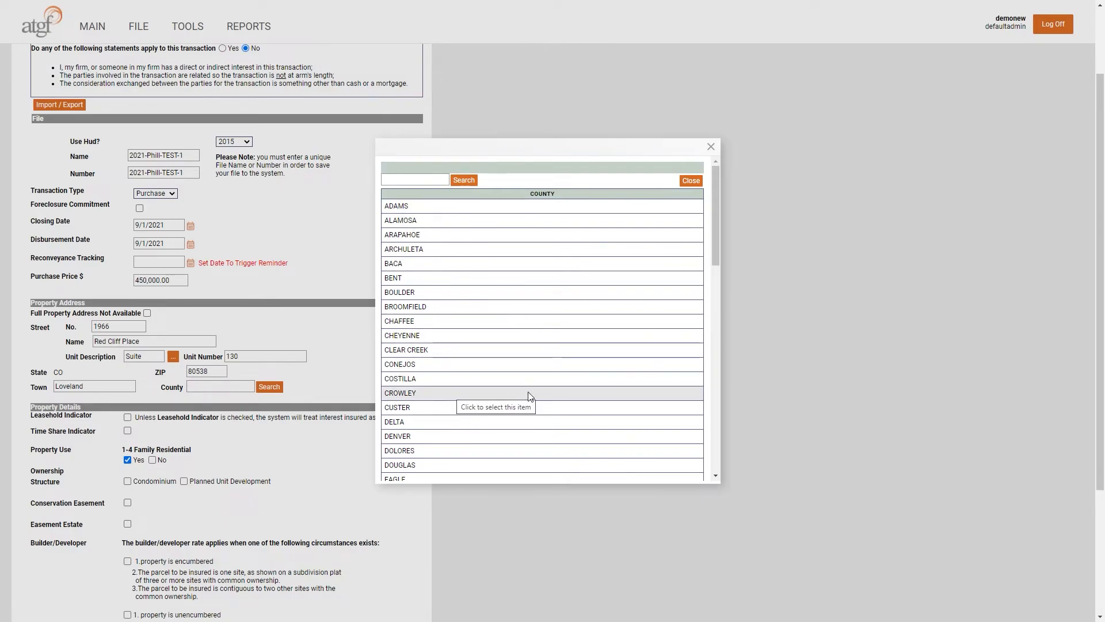
pyautogui.scroll(-3, 530, 398)
pyautogui.scroll(-2, 530, 397)
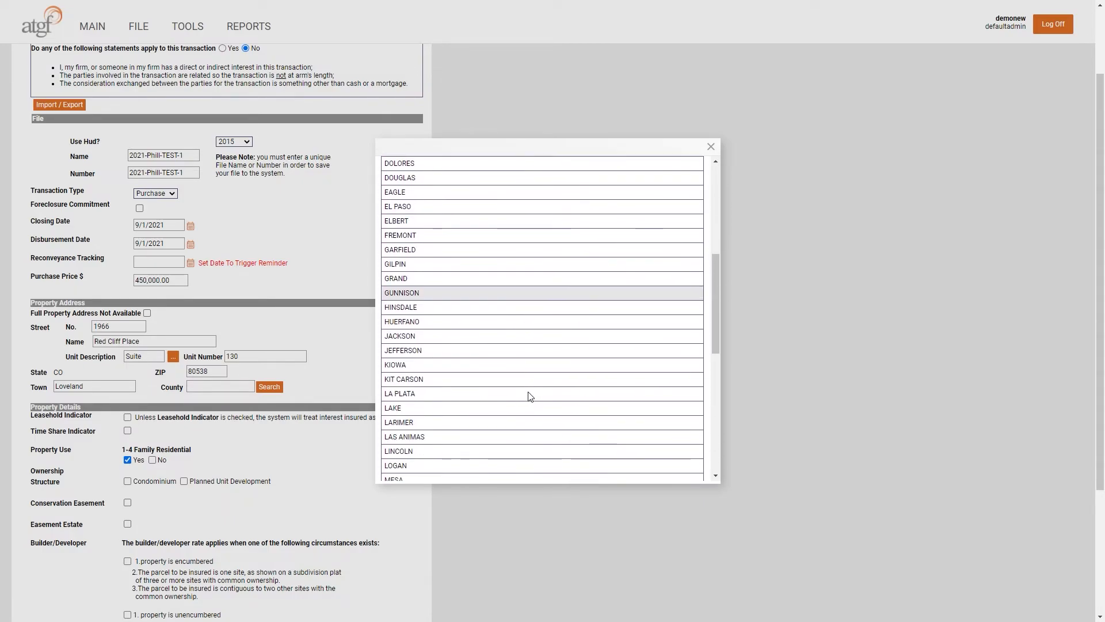
pyautogui.click(459, 422)
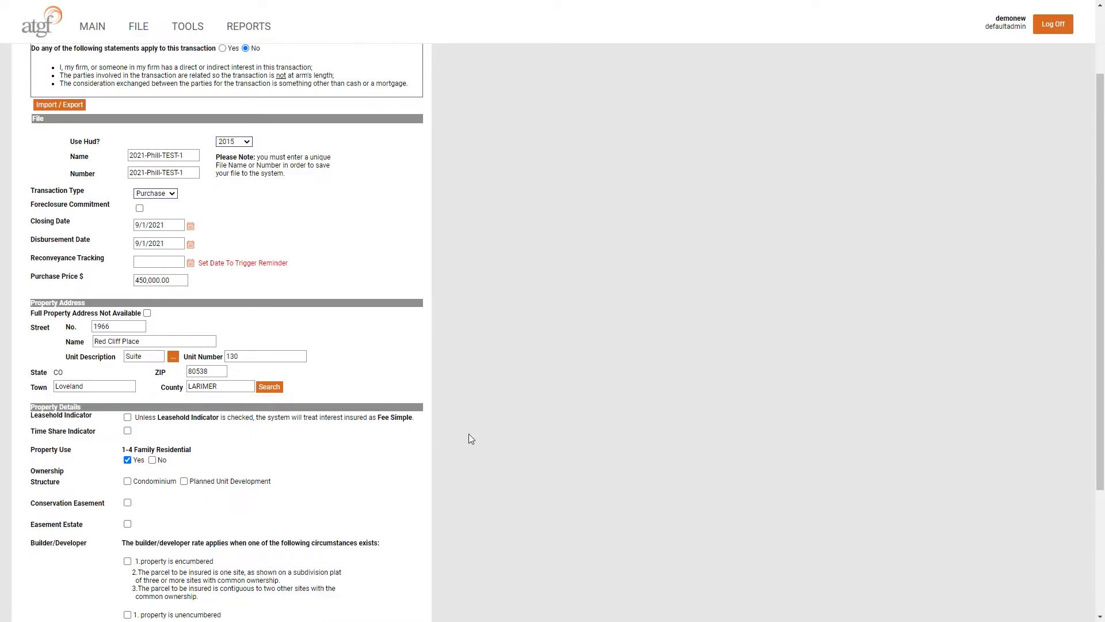
# Step: Answer No to 1-4 Family Residential, dismiss the alert, and view the intended-use options without choosing
pyautogui.scroll(-3, 468, 435)
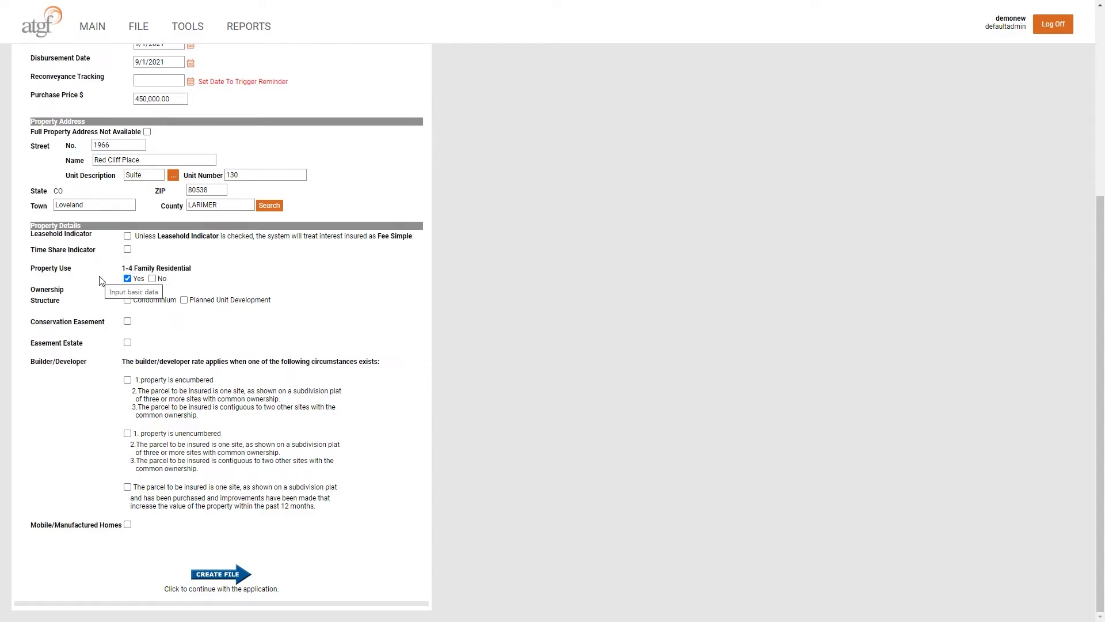
pyautogui.click(153, 278)
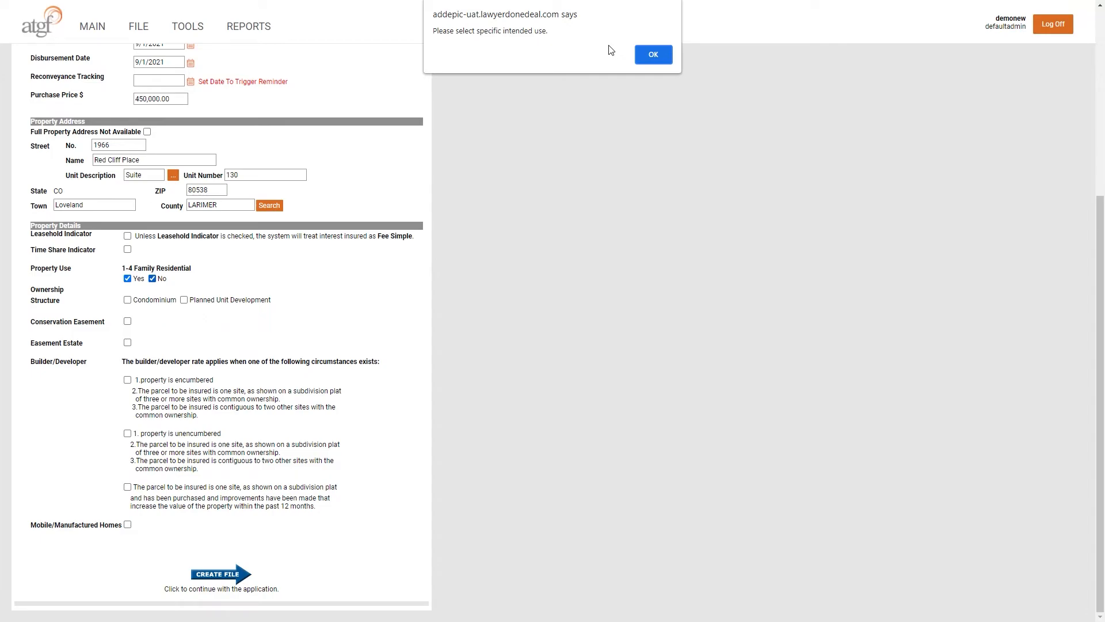
pyautogui.click(654, 56)
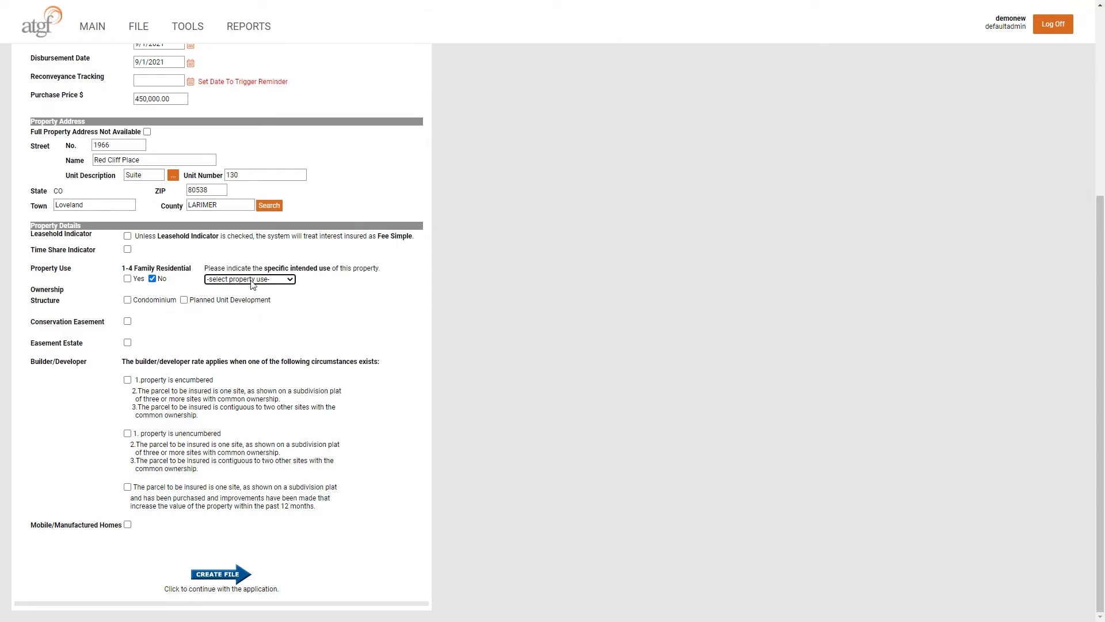
pyautogui.click(292, 280)
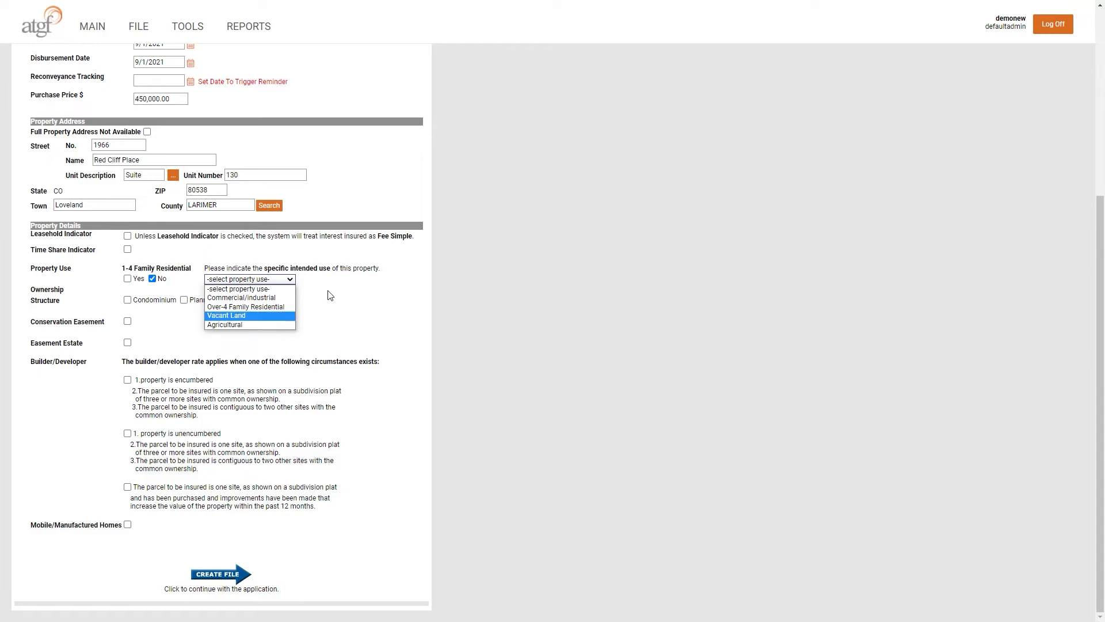
pyautogui.click(344, 276)
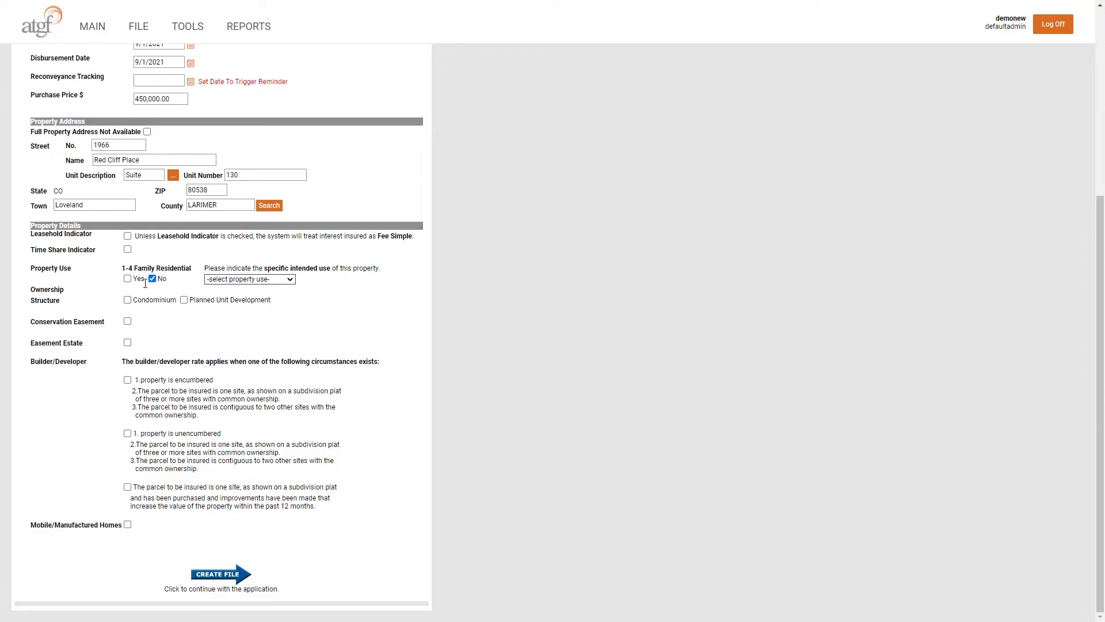
# Step: Check Yes under 1-4 Family Residential
pyautogui.click(128, 279)
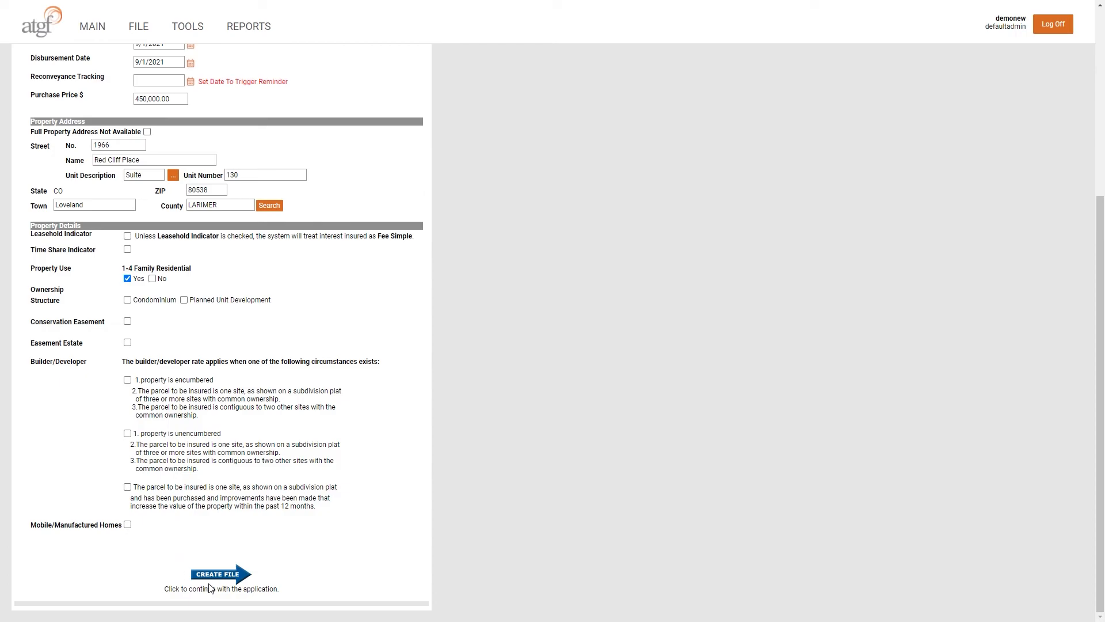
# Step: Create the 2021-Phill-TEST-1 file and confirm the 'Saved successfully!' alert
pyautogui.scroll(5, 304, 554)
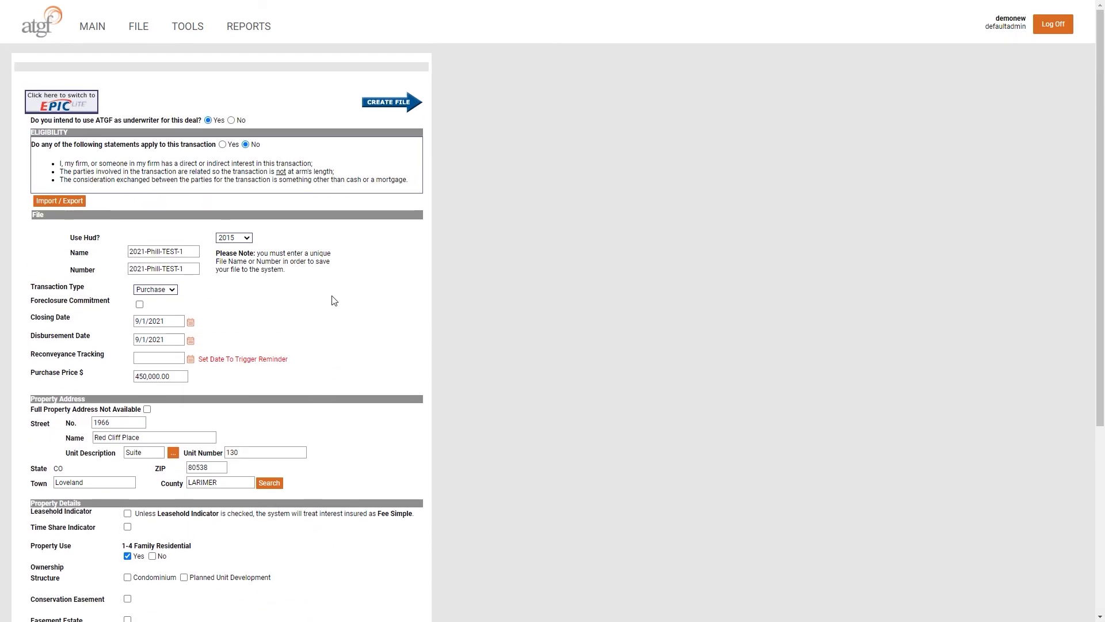
pyautogui.click(392, 103)
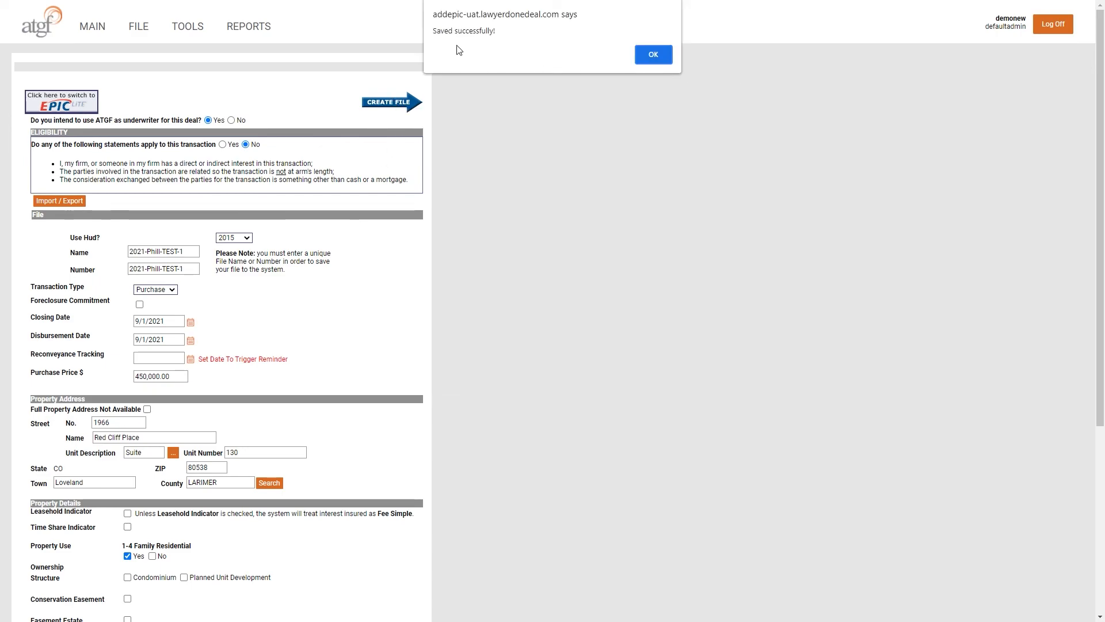
pyautogui.click(654, 55)
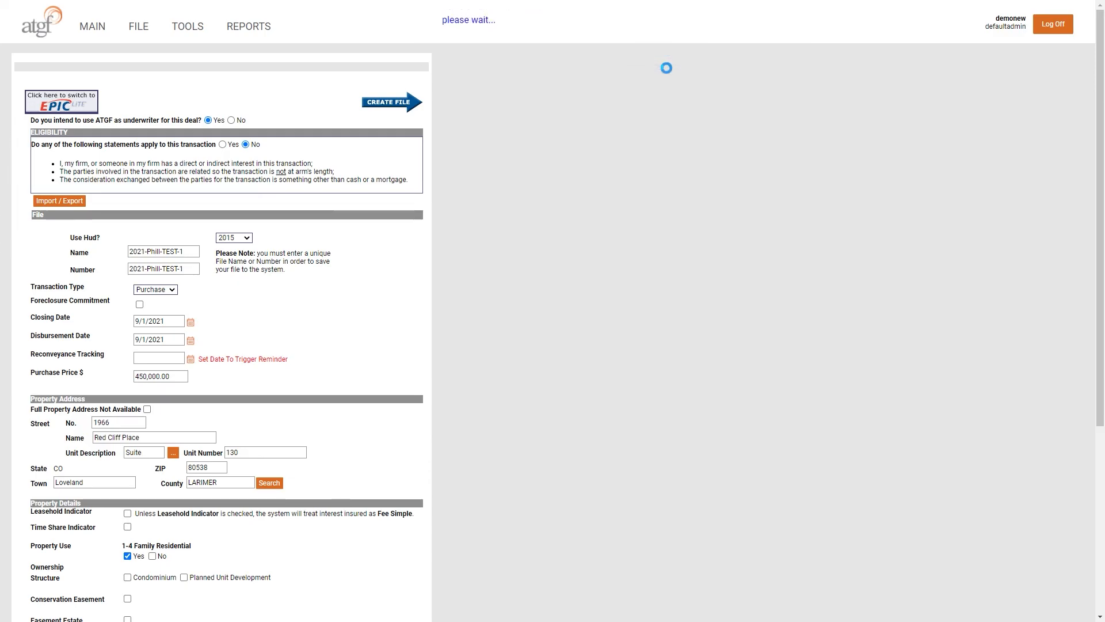